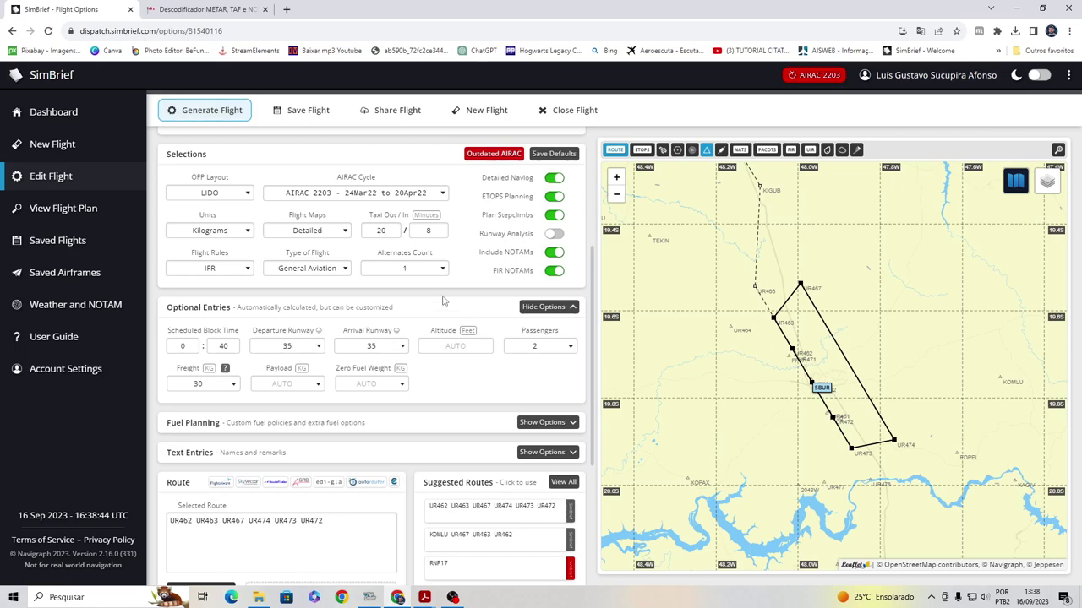
Check the wind and runway orientation at SBUR on the METAR & TAF decoder site, and return to the flight options.
click(425, 226)
click(220, 8)
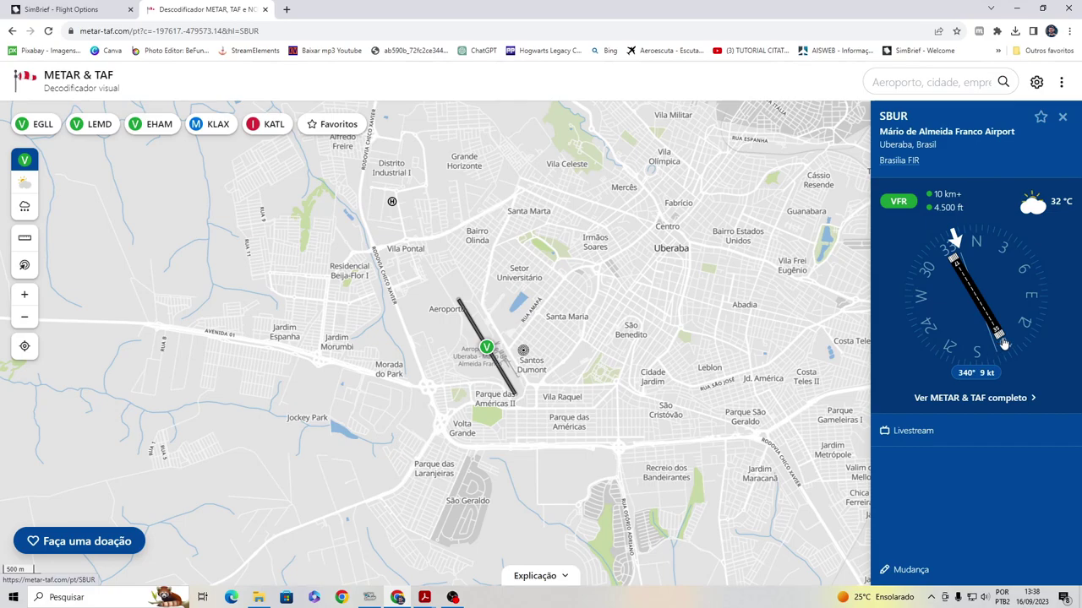
click(63, 9)
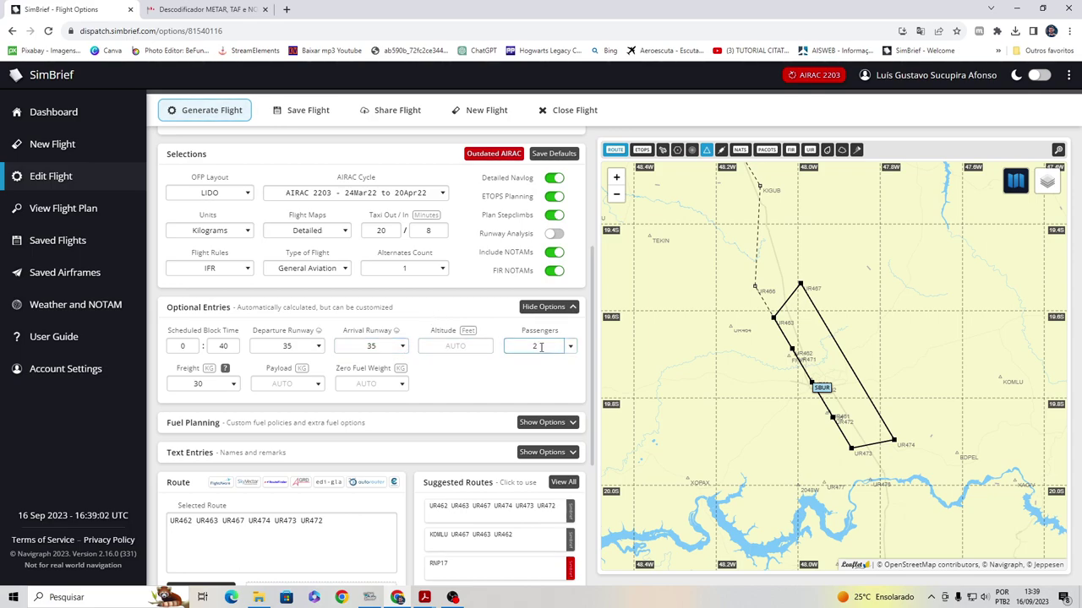
Review the optional entries, including passengers and freight, and the selected route with its waypoints on the map.
click(196, 385)
click(425, 374)
scroll(426, 375, down, 2)
scroll(428, 372, down, 1)
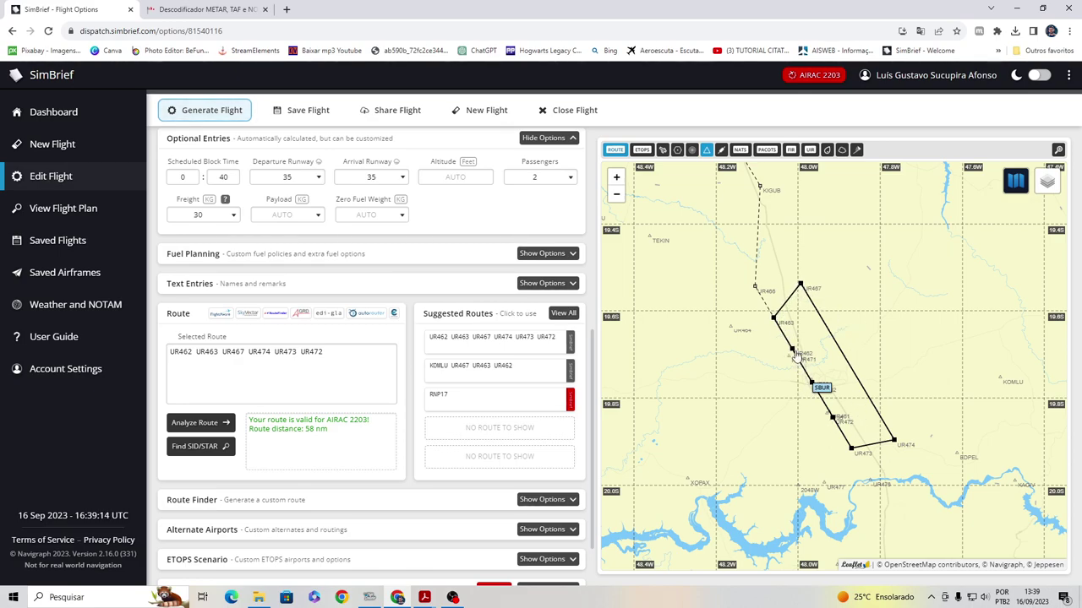
mouse_move(791, 354)
scroll(393, 309, down, 1)
Generate the SBUR to SBUR flight plan with the current settings.
click(393, 305)
scroll(394, 305, up, 8)
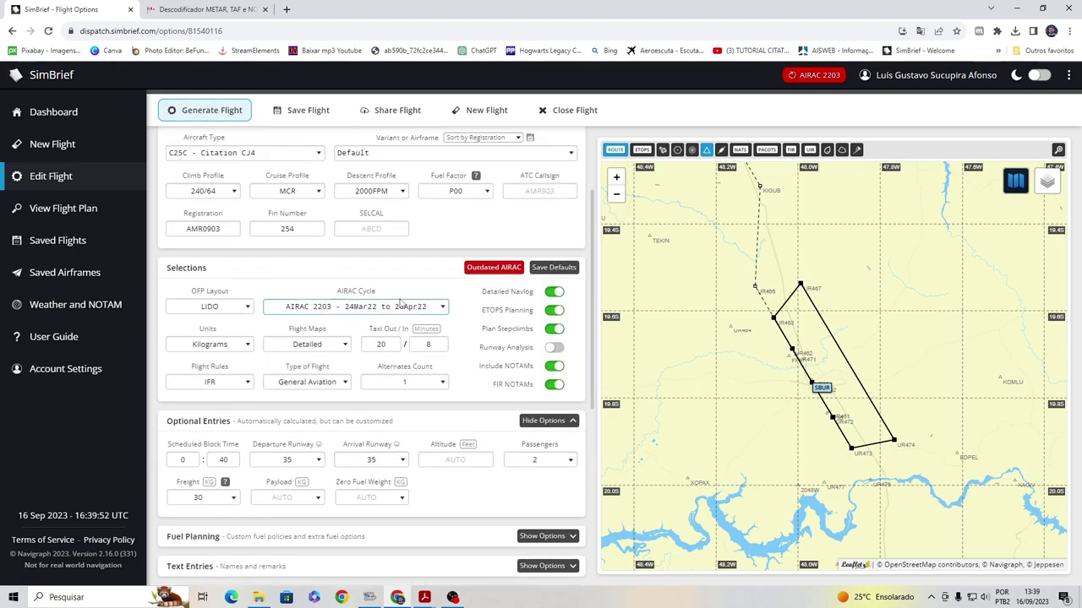
click(218, 110)
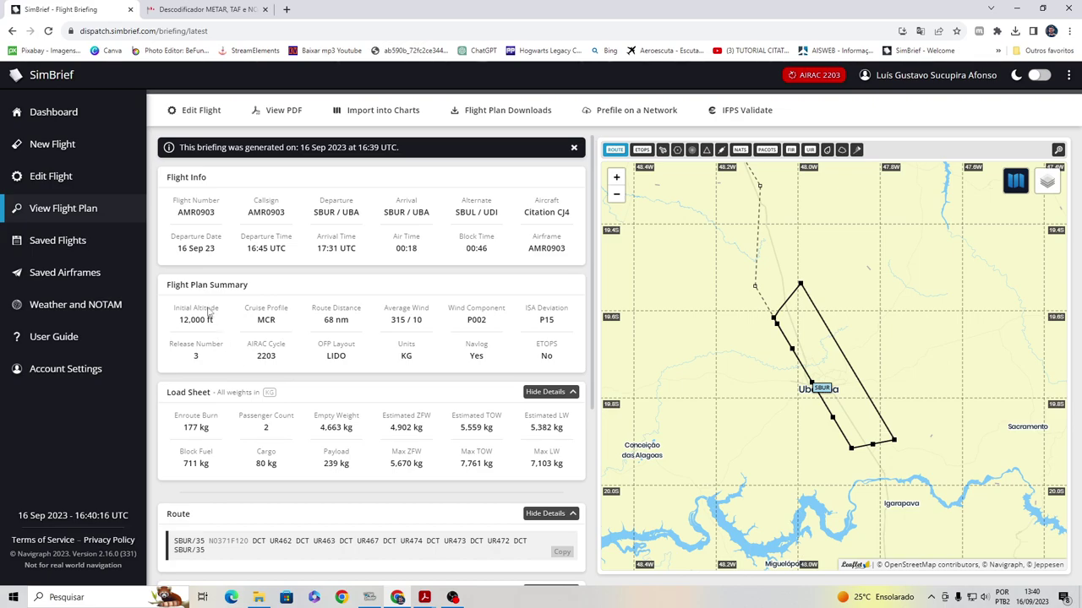
Reopen the flight for editing and set the Route Finder's estimated altitude to 5000.
click(194, 111)
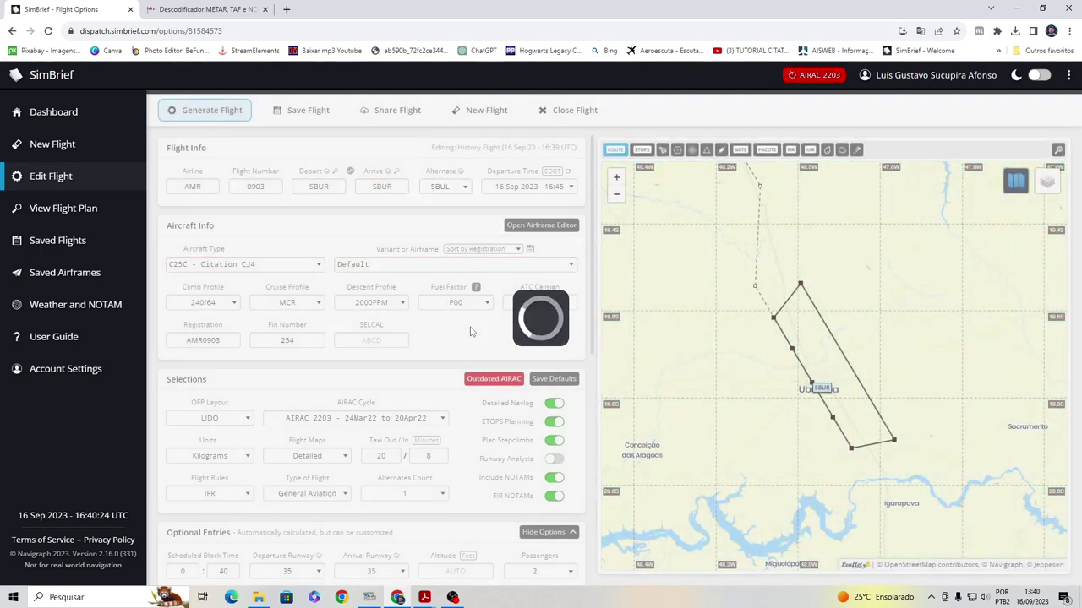
scroll(452, 337, down, 1)
scroll(452, 336, down, 4)
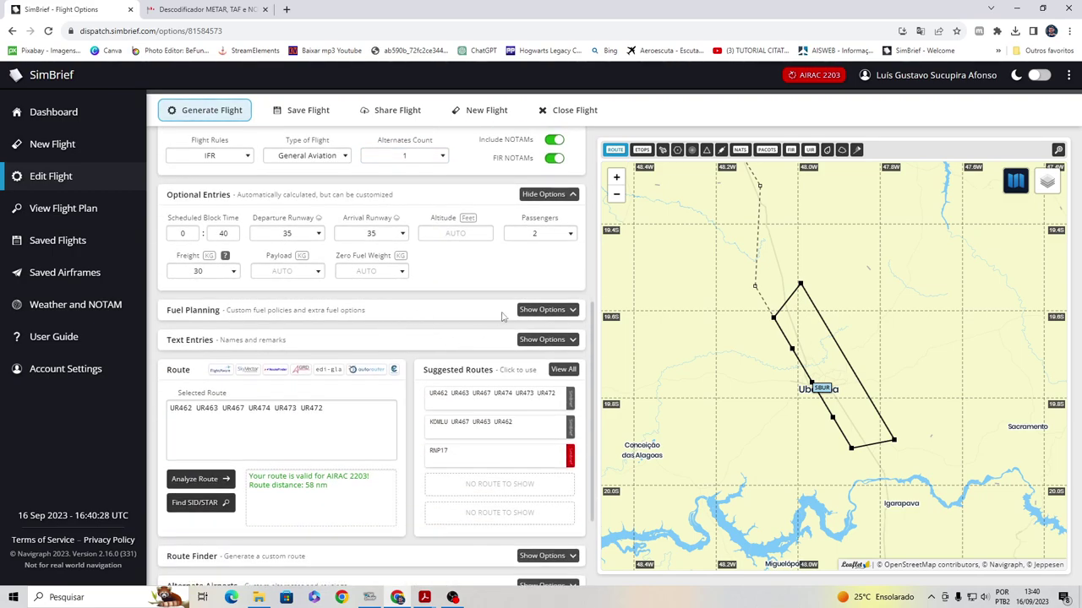
scroll(464, 313, down, 1)
scroll(464, 313, down, 1)
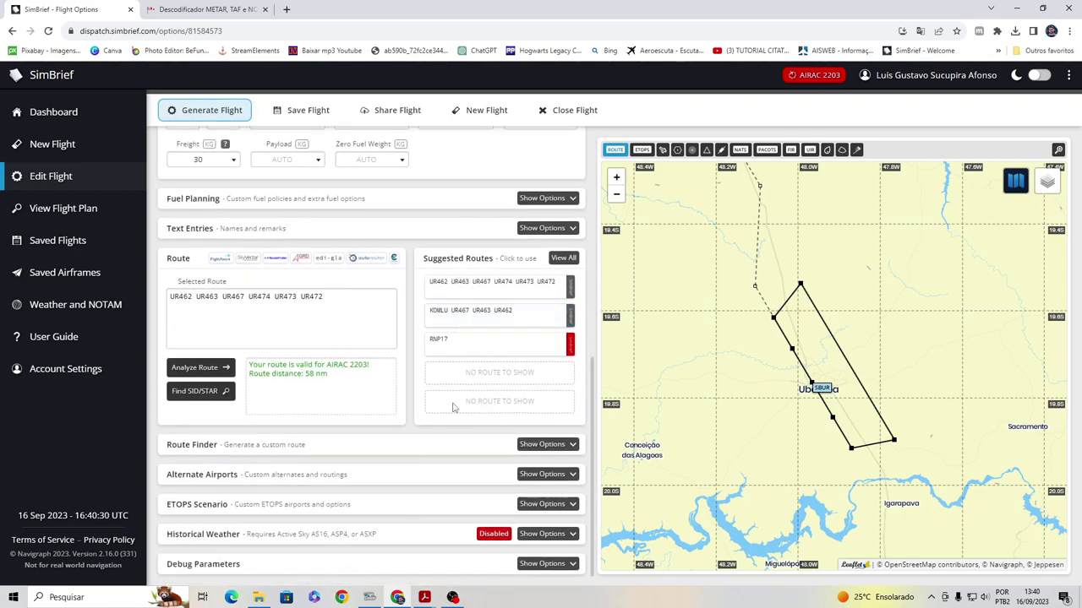
click(526, 448)
click(276, 472)
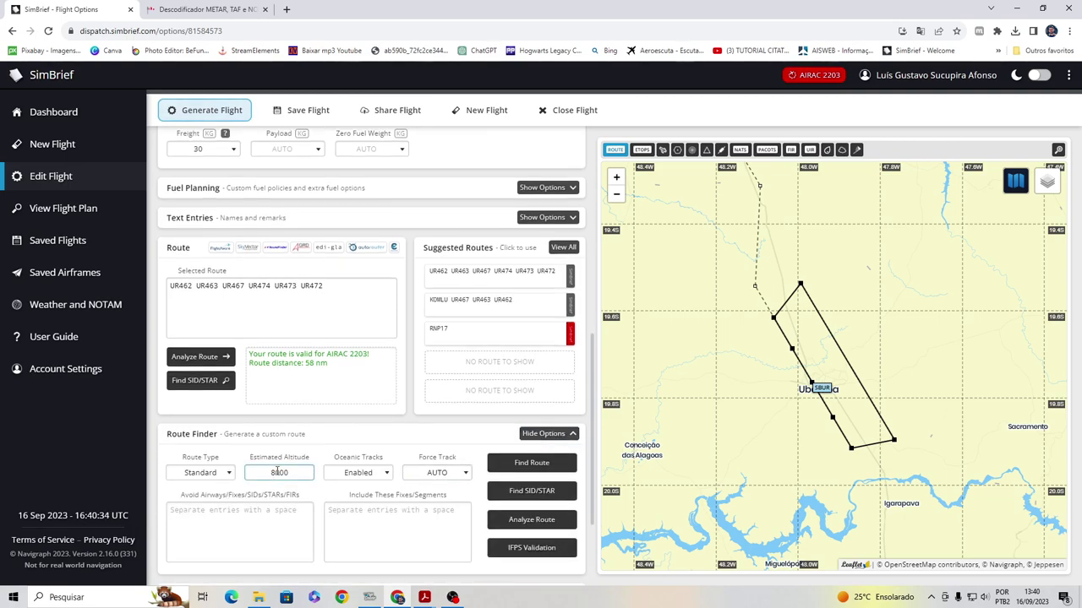
key(BackSpace)
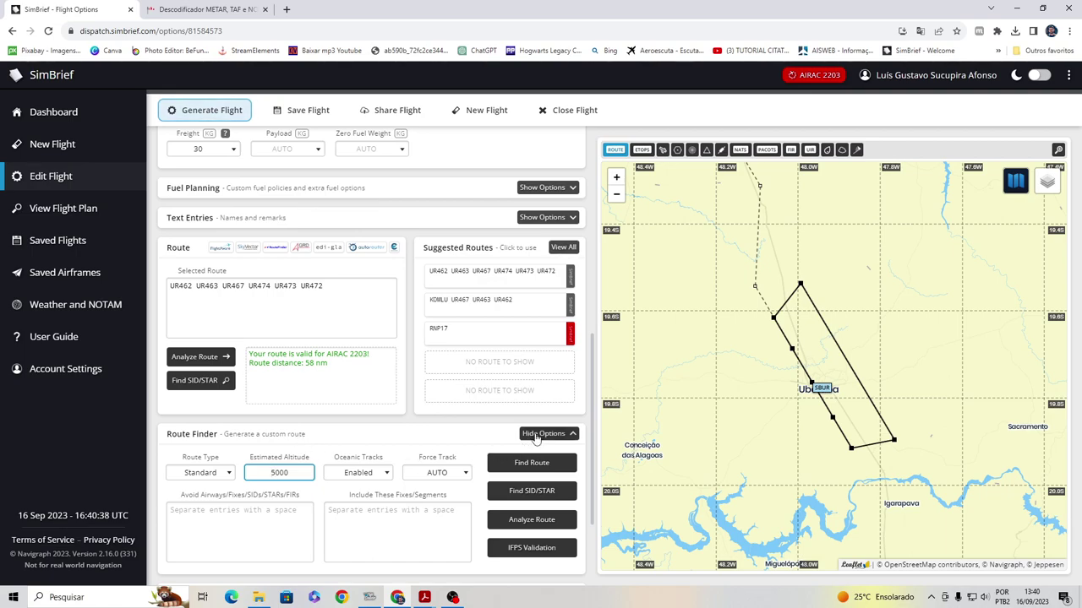
click(532, 435)
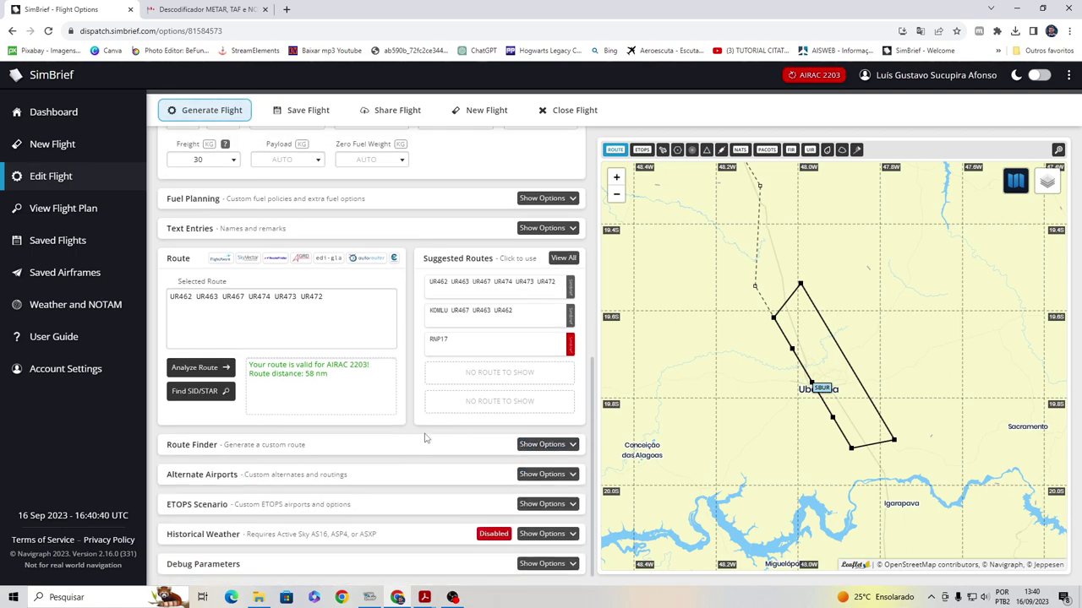
scroll(414, 441, up, 3)
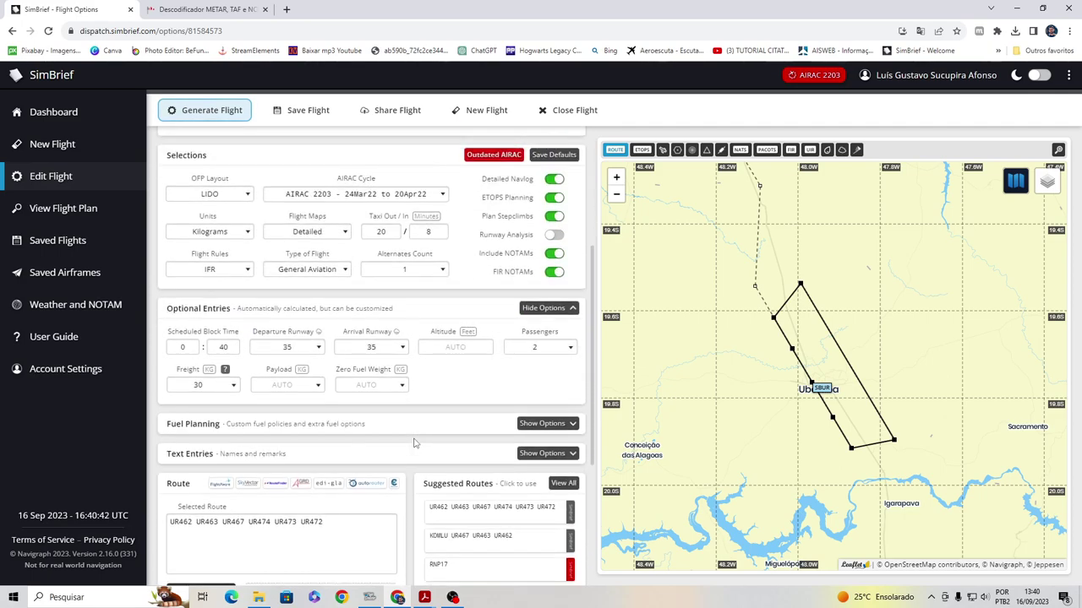
scroll(414, 441, up, 3)
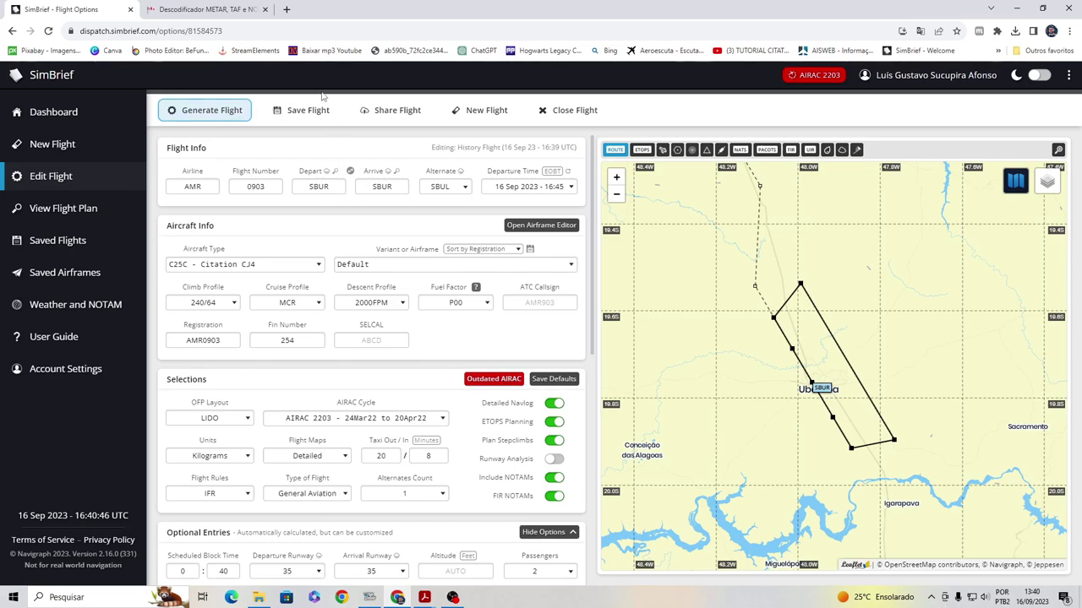
Switch to Adobe Acrobat Reader and examine the SBUR aerodrome, OMNI departure and RNP RWY 35 approach charts.
key(alt+Tab)
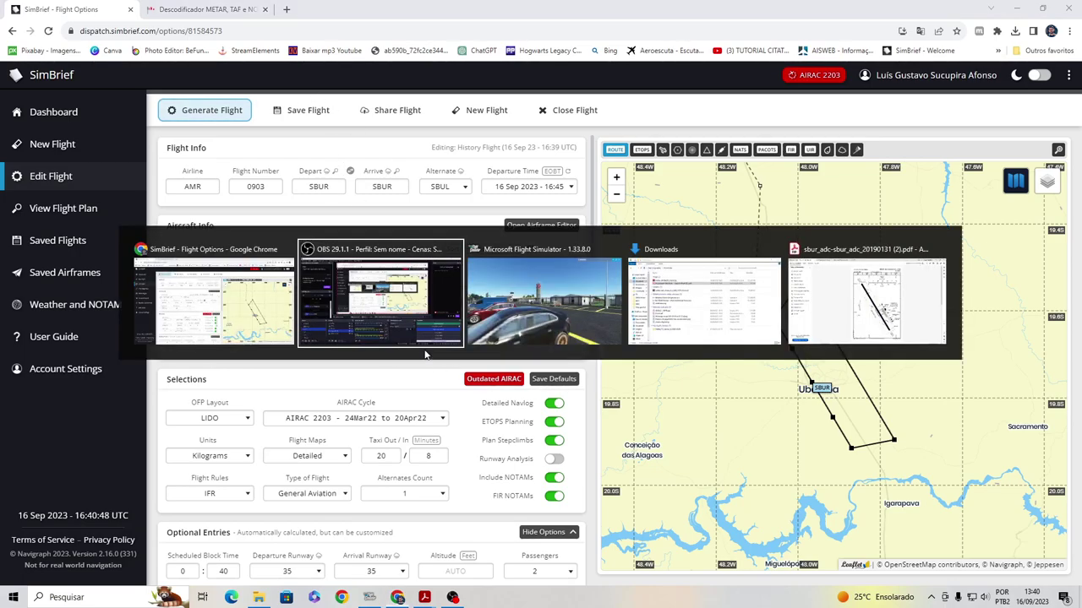
key(alt+Tab)
key(alt+Tab)
key(alt+Tab)
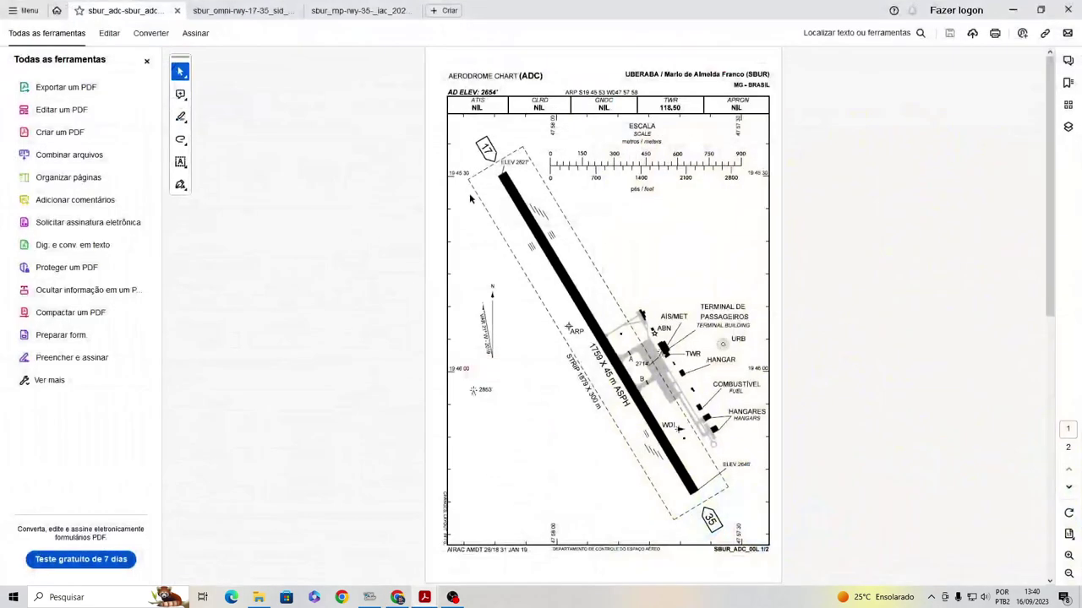
click(330, 11)
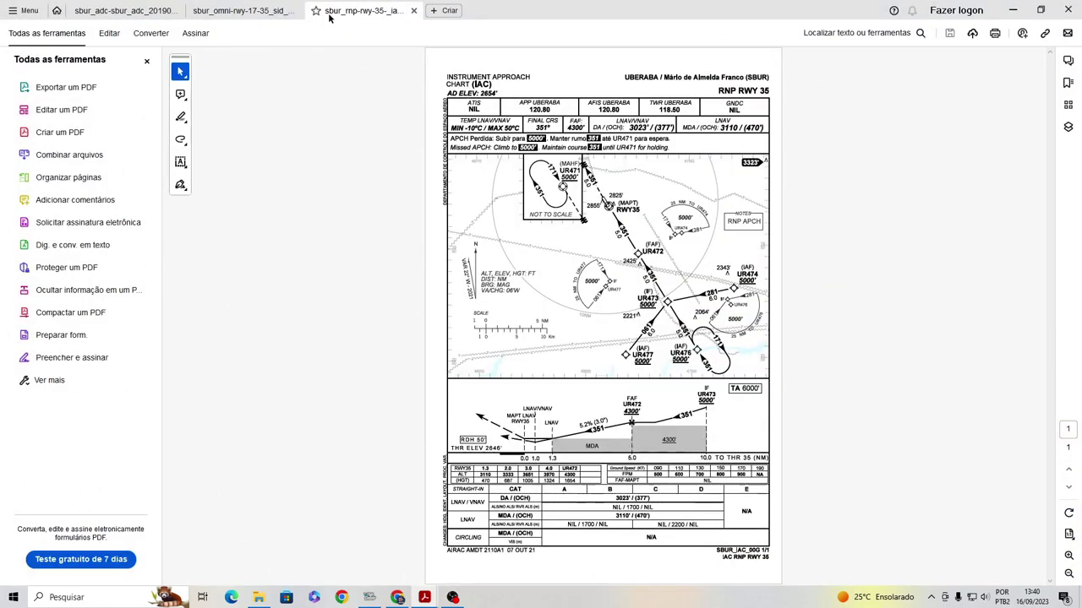
click(281, 7)
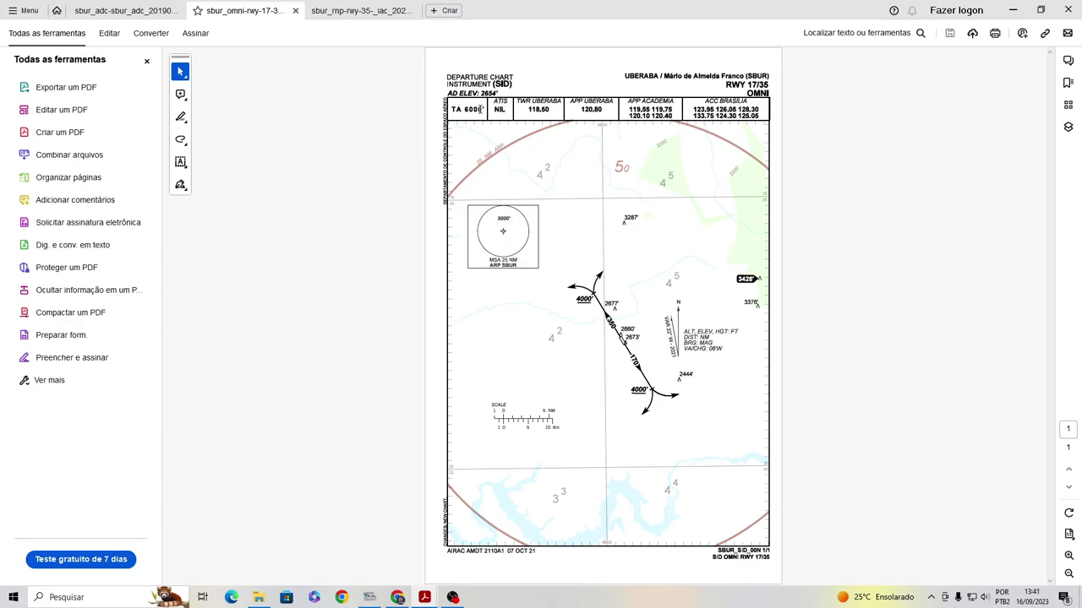
click(343, 17)
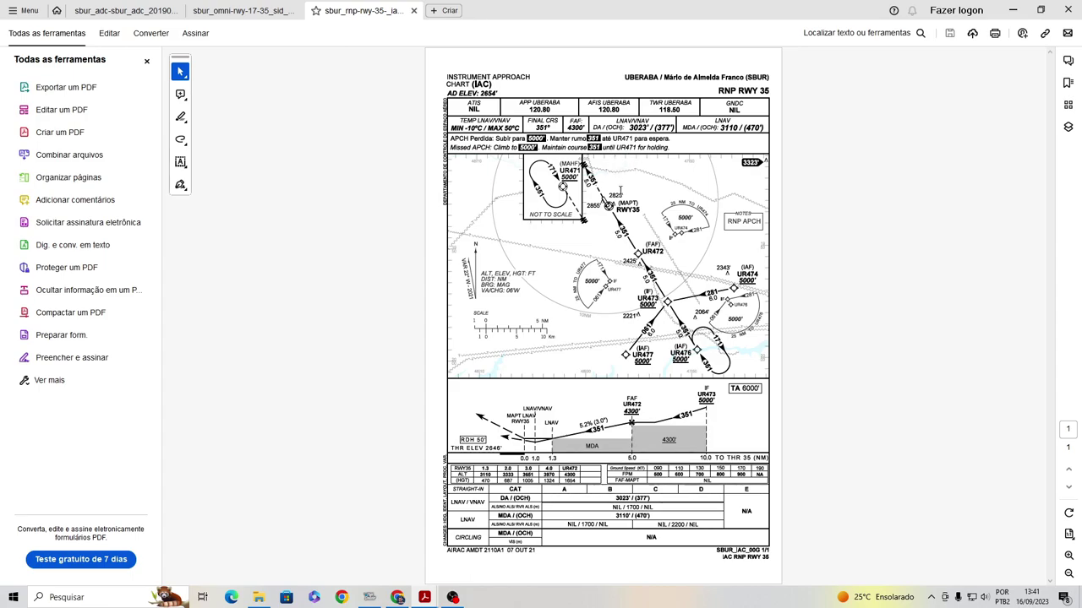
Return to SimBrief, regenerate the flight plan, and display the waypoints on its route map.
key(alt+Tab)
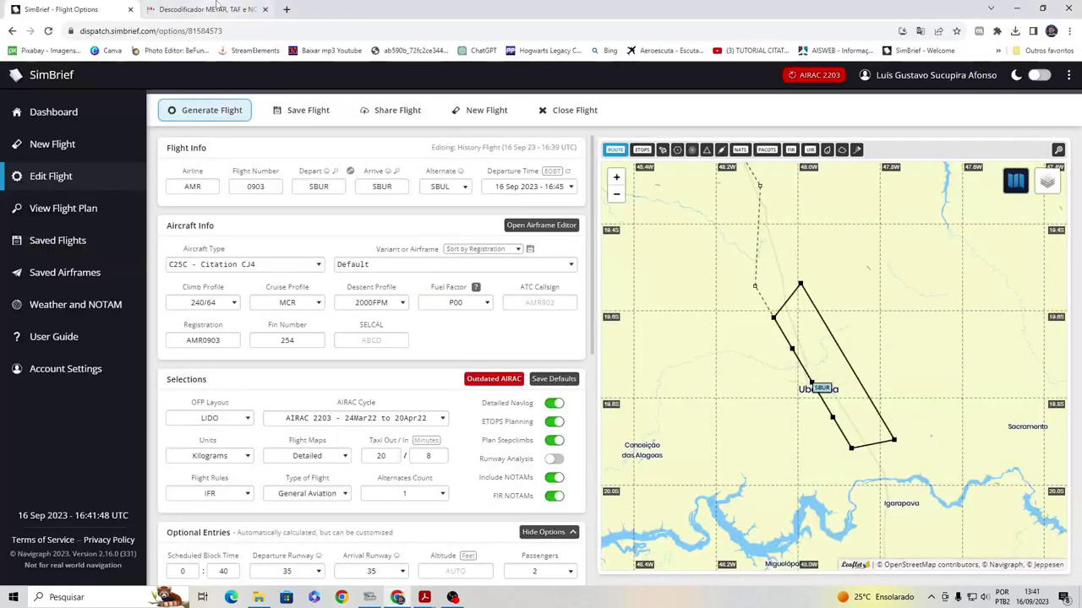
click(209, 113)
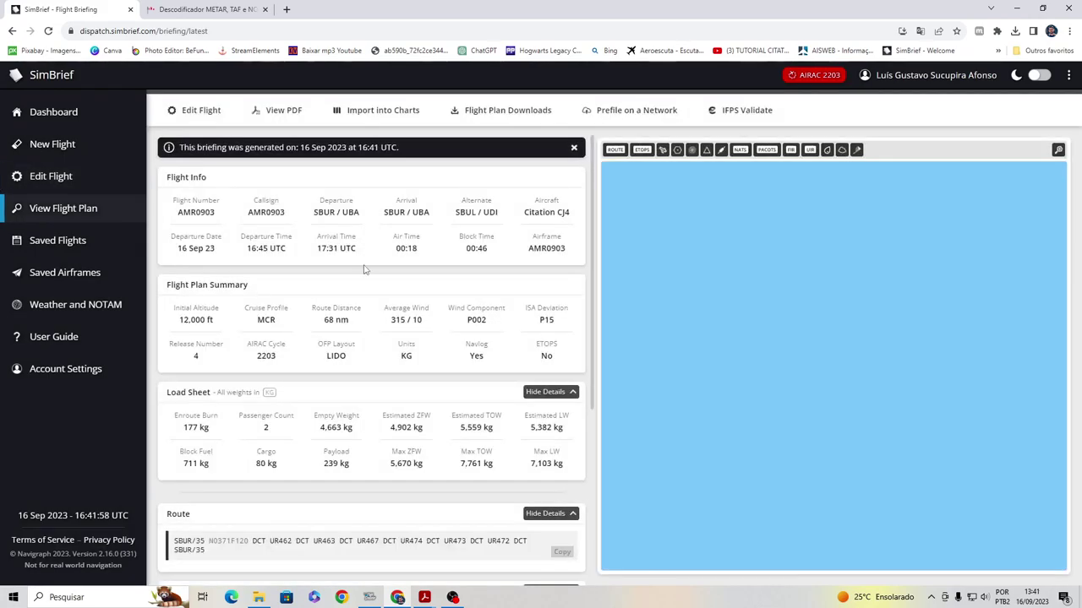
scroll(365, 270, down, 2)
scroll(365, 269, down, 1)
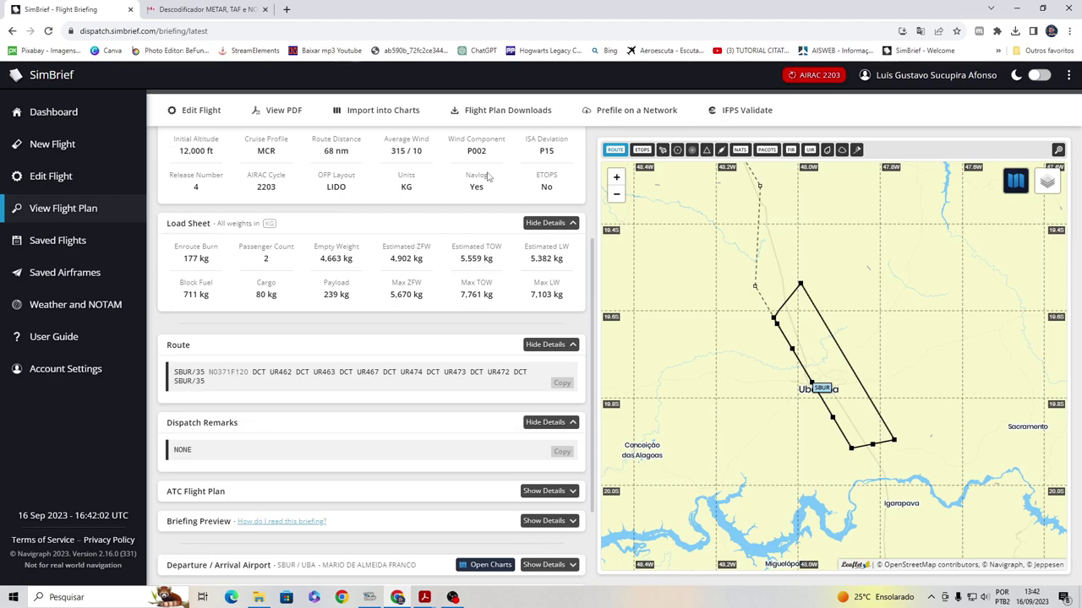
click(679, 151)
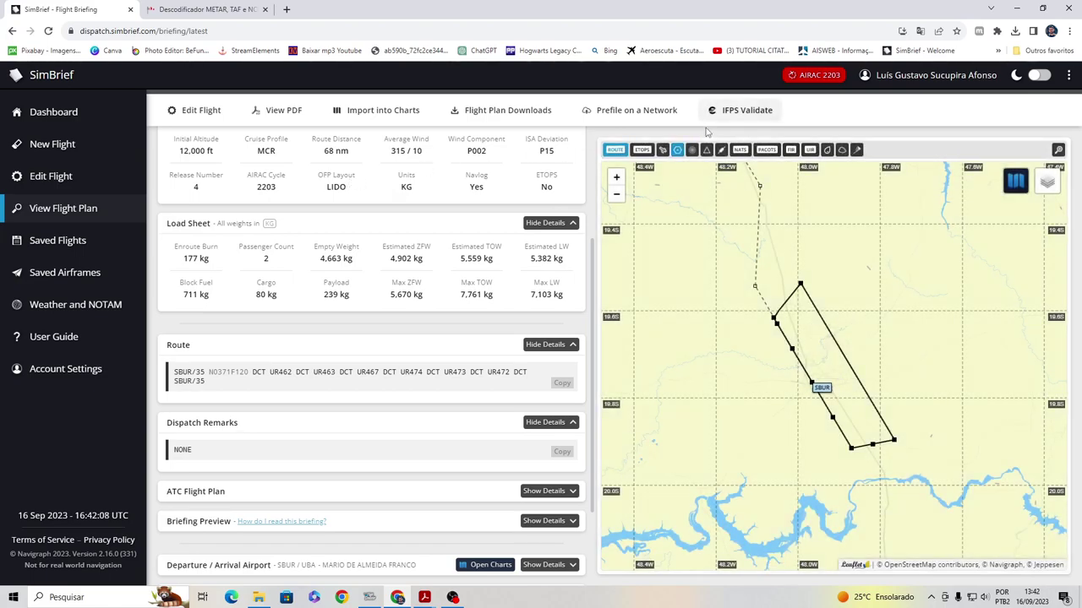
click(707, 150)
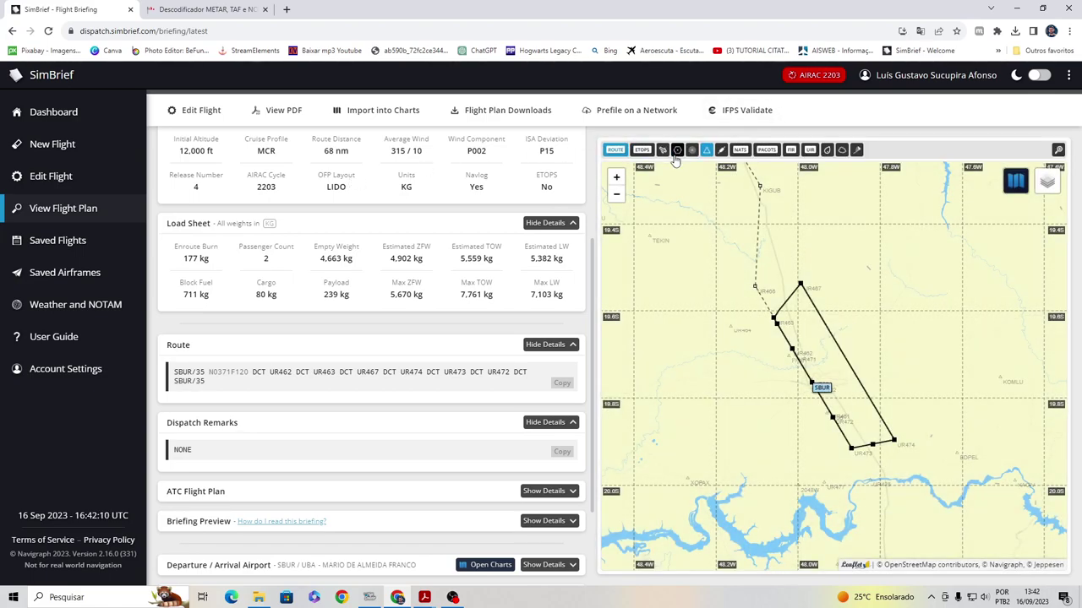
Switch to Microsoft Flight Simulator and close the camera window.
key(alt+Tab)
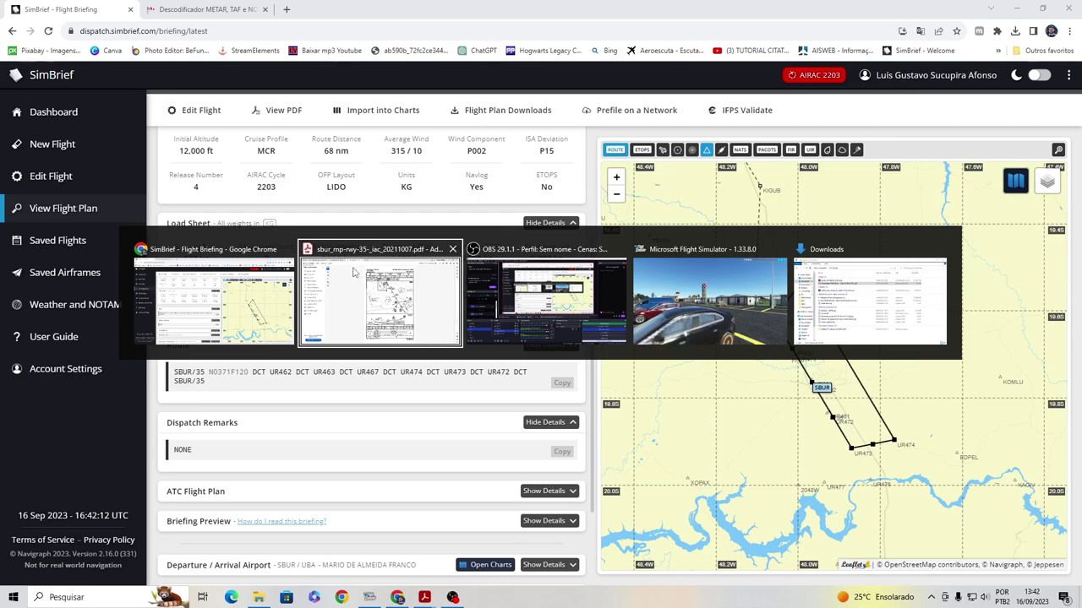
click(708, 300)
drag(514, 234, 929, 241)
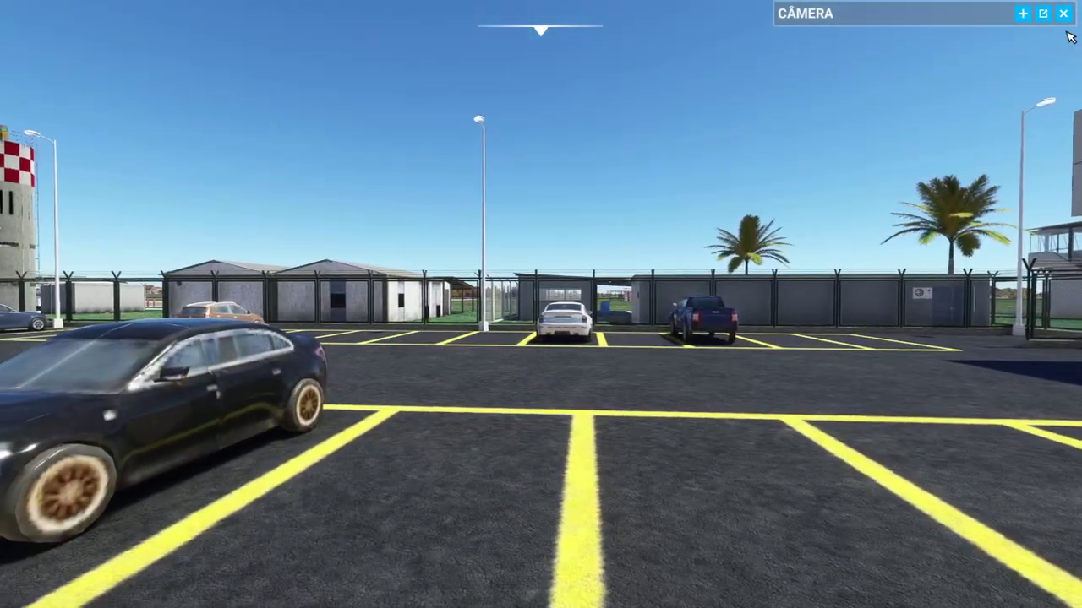
click(1063, 14)
drag(254, 292, 174, 290)
key(w)
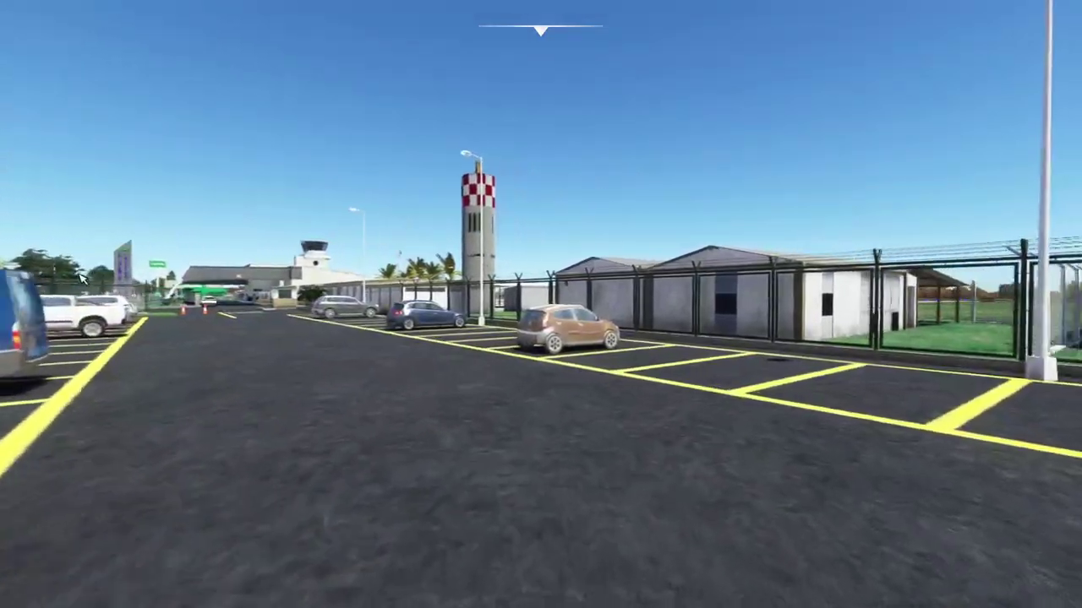
drag(80, 277, 5, 276)
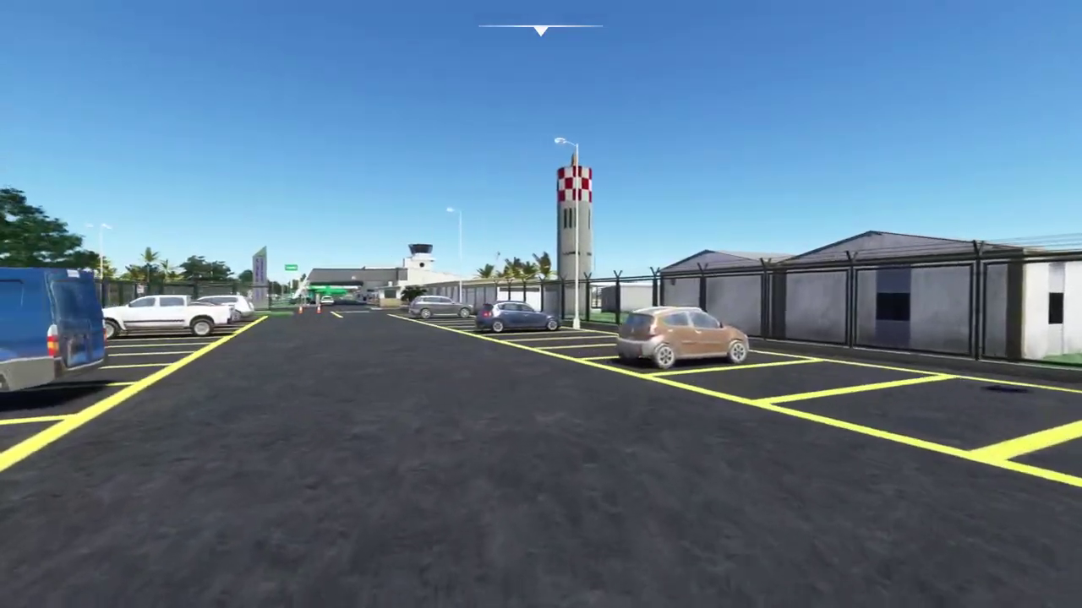
drag(173, 241, 148, 234)
key(w)
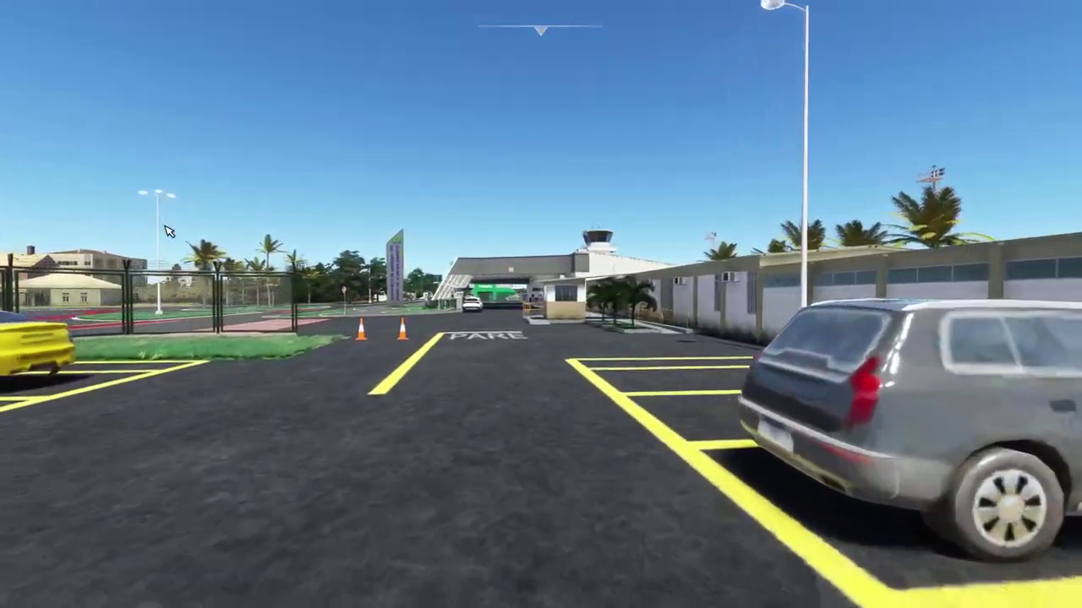
drag(166, 226, 146, 233)
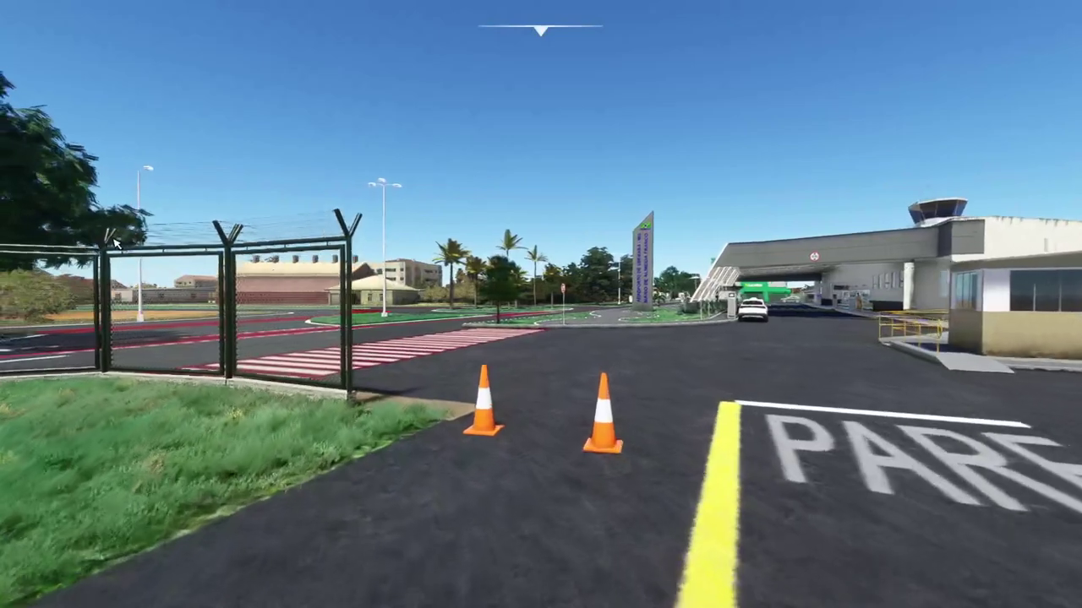
key(w)
drag(117, 243, 60, 247)
key(w)
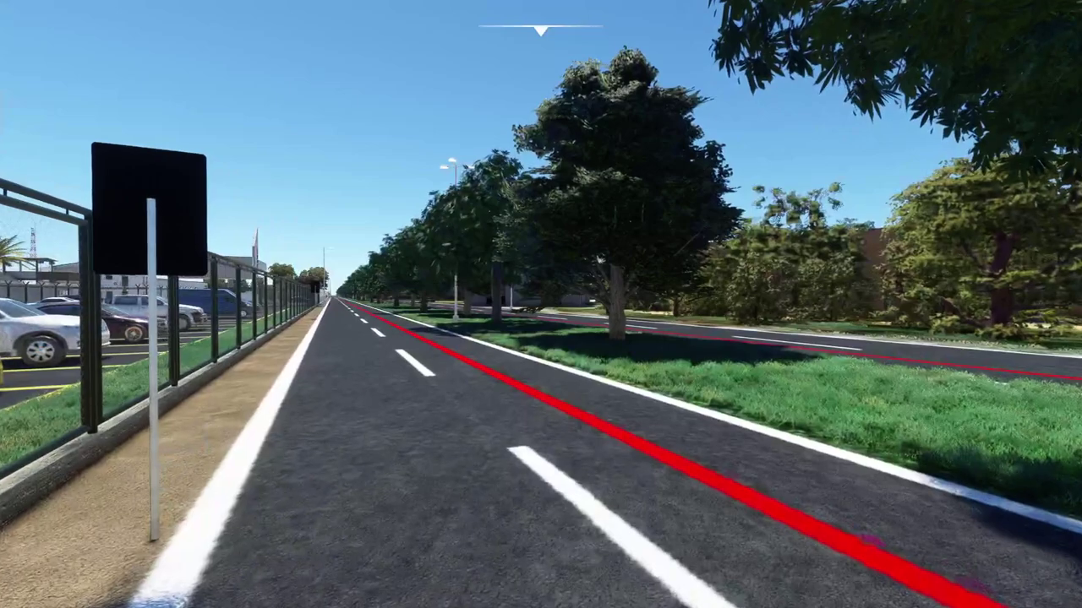
key(alt+Tab)
key(alt+Tab)
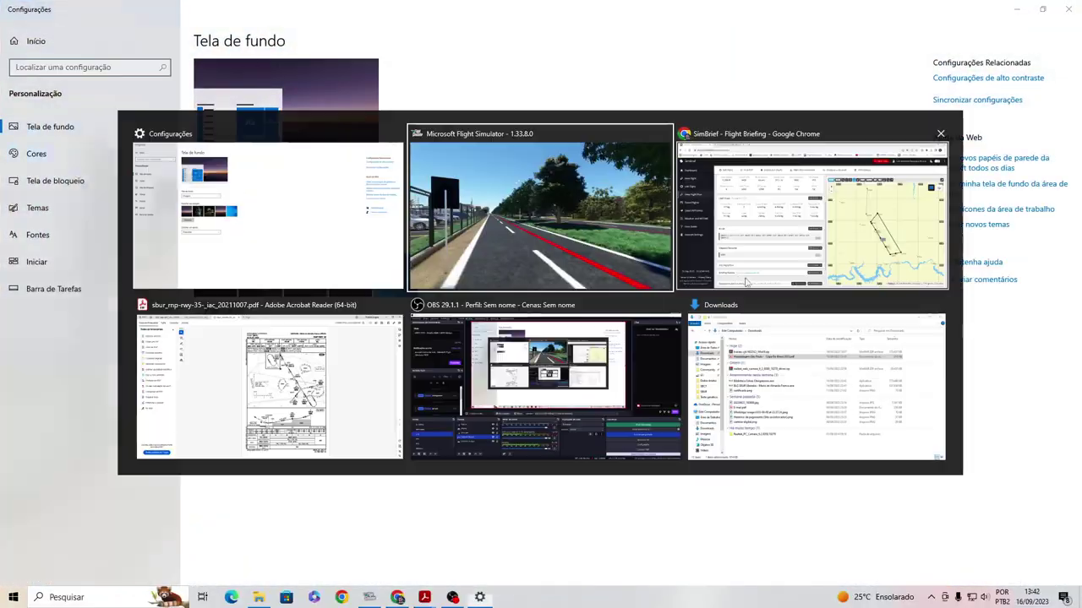
drag(614, 288, 994, 316)
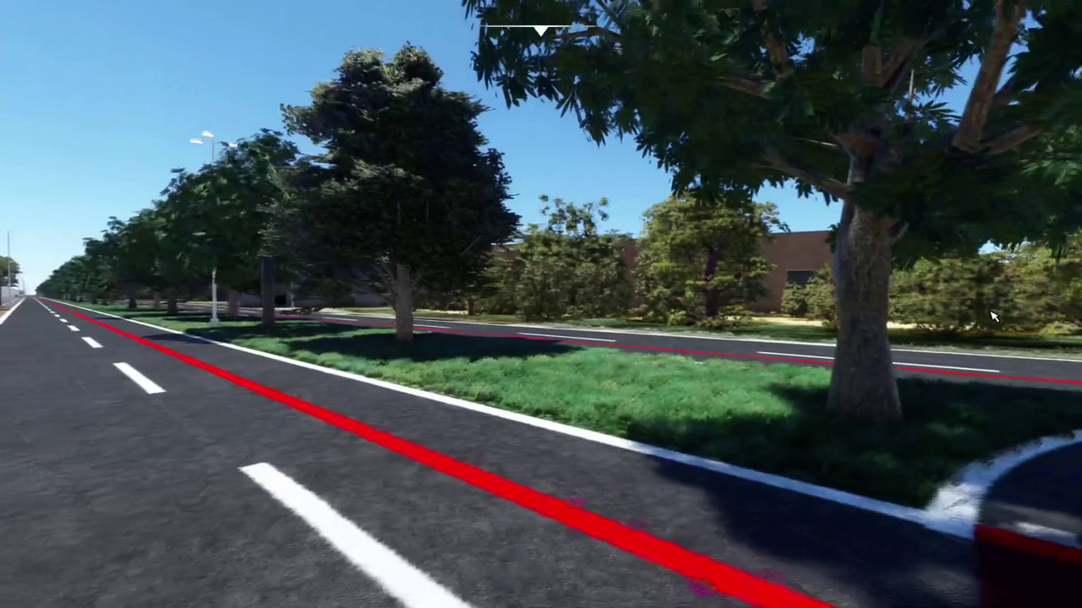
key(d)
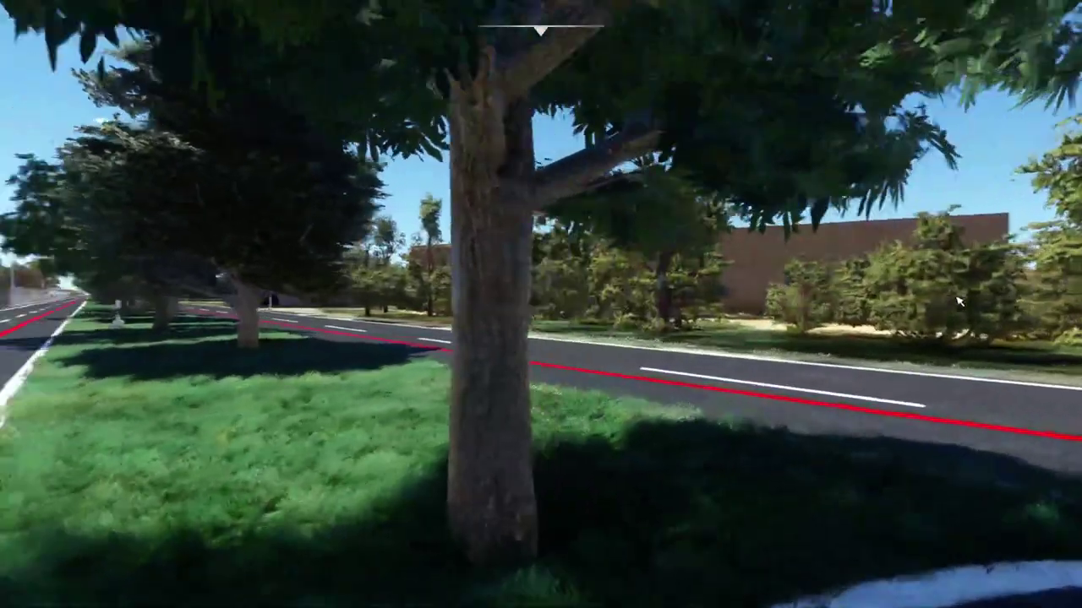
key(s)
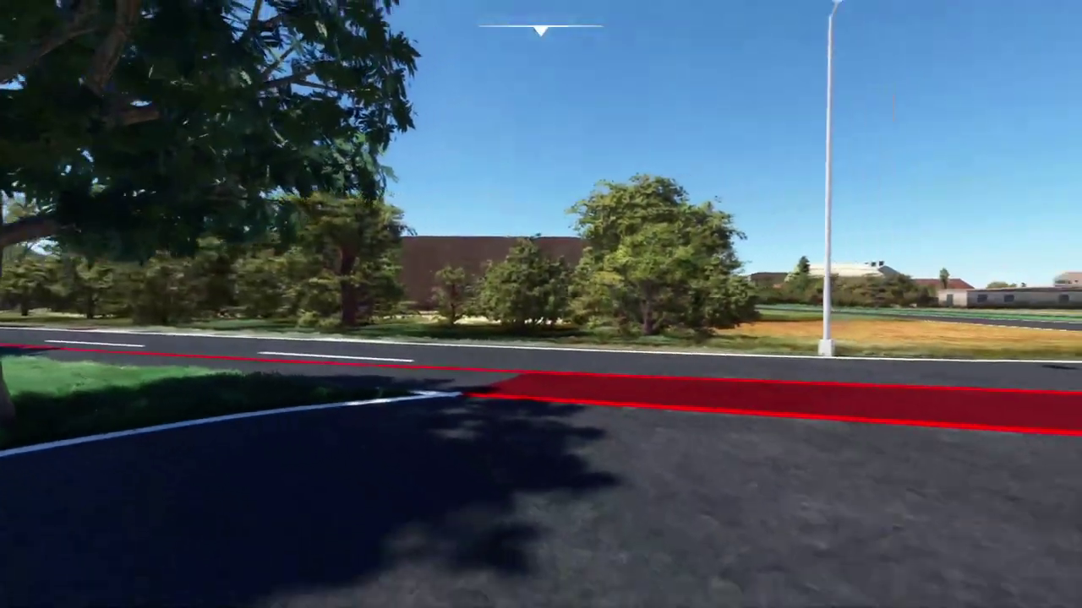
key(d)
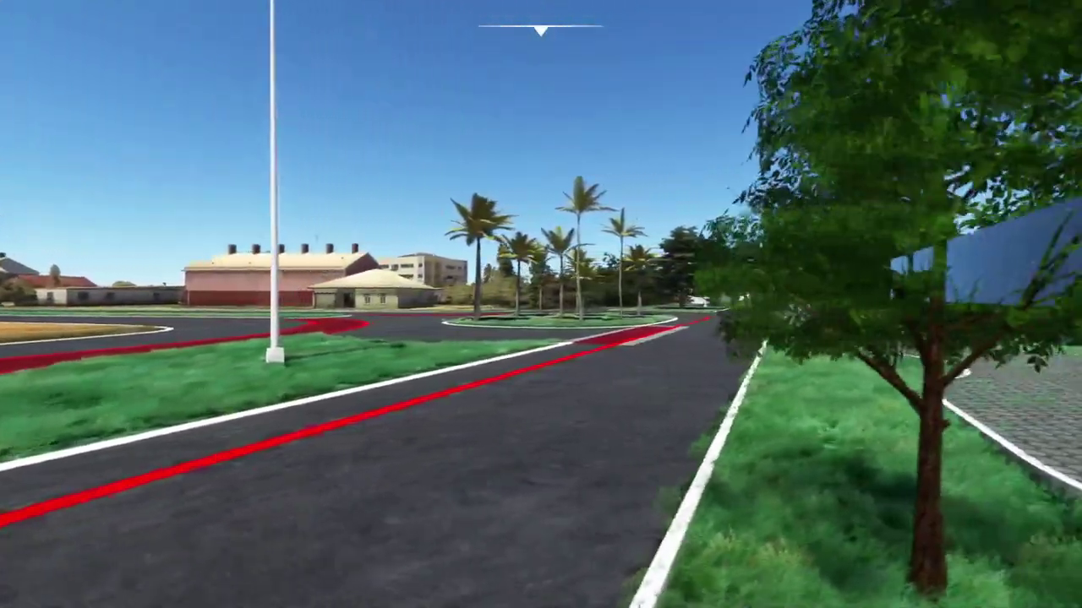
key(d)
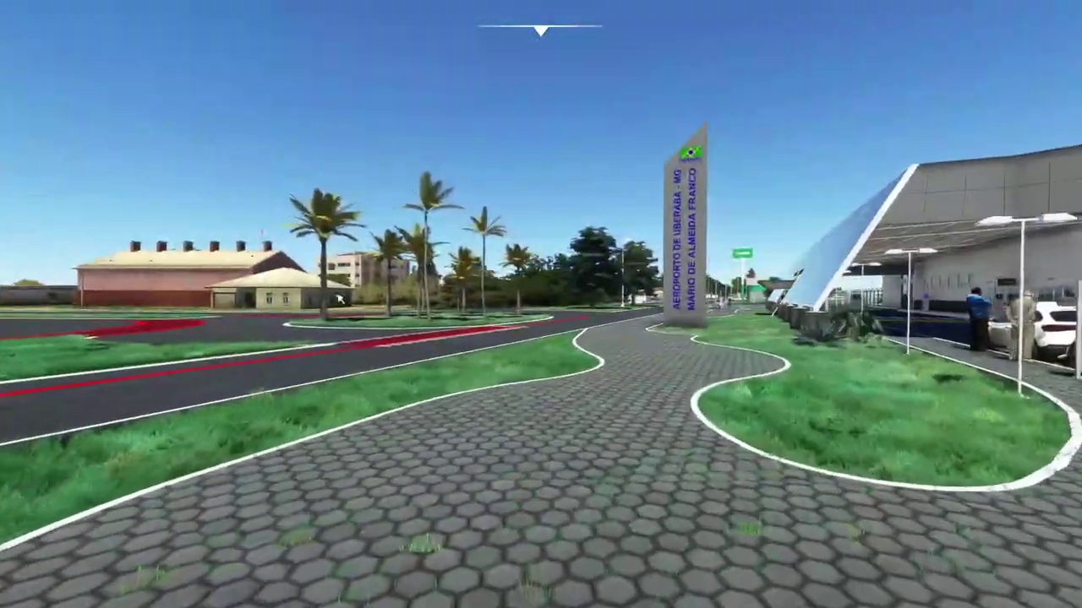
key(w)
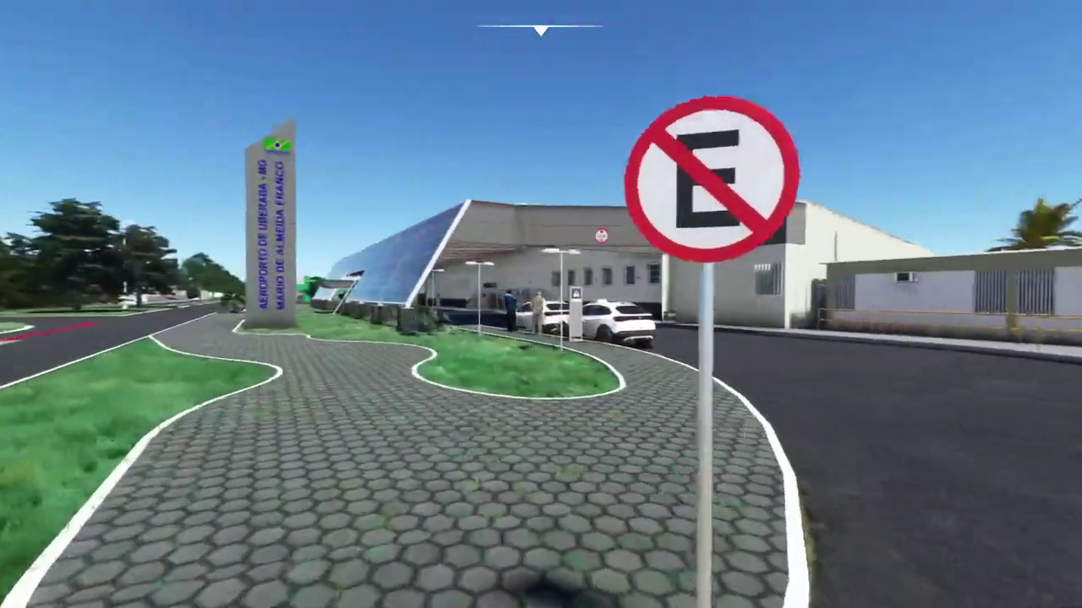